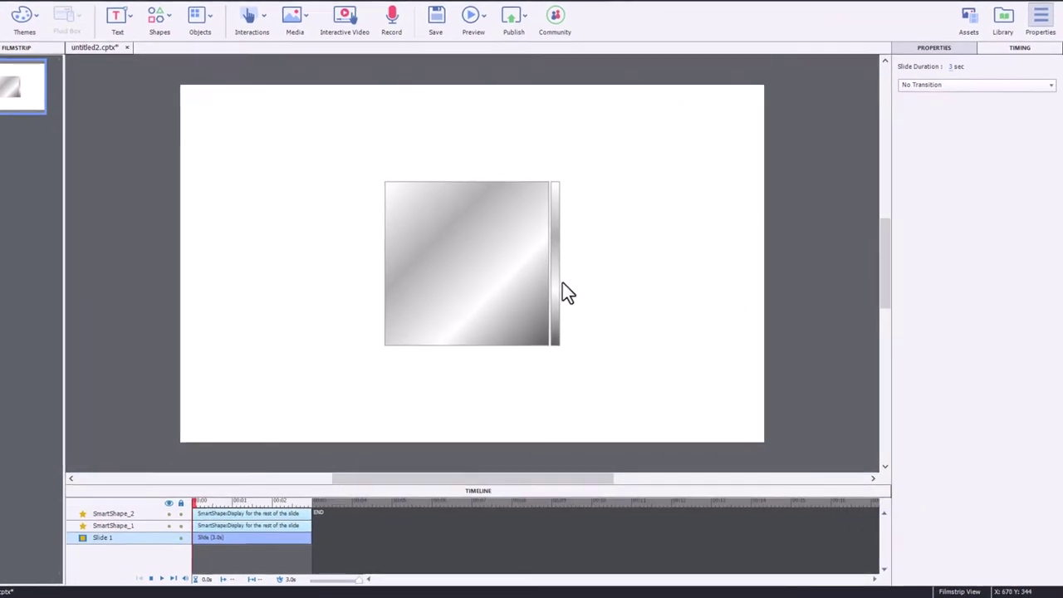
- Apply a RotateTo effect to the narrow vertical bar with a rotation of 90 and a duration of 2 seconds
{"action": "left_click", "coordinate": [557, 297]}
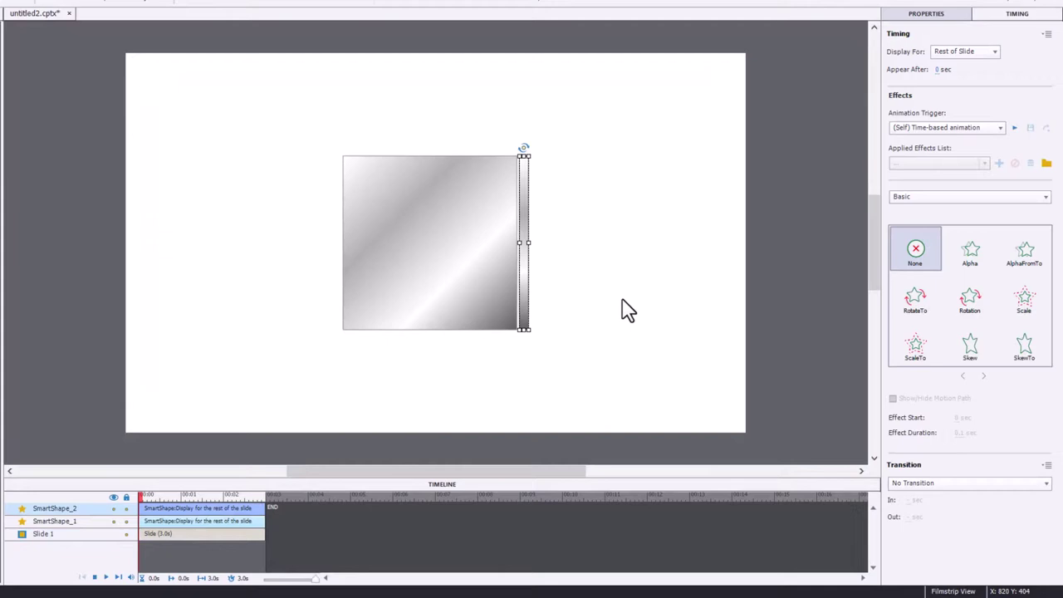
{"action": "left_click", "coordinate": [918, 306]}
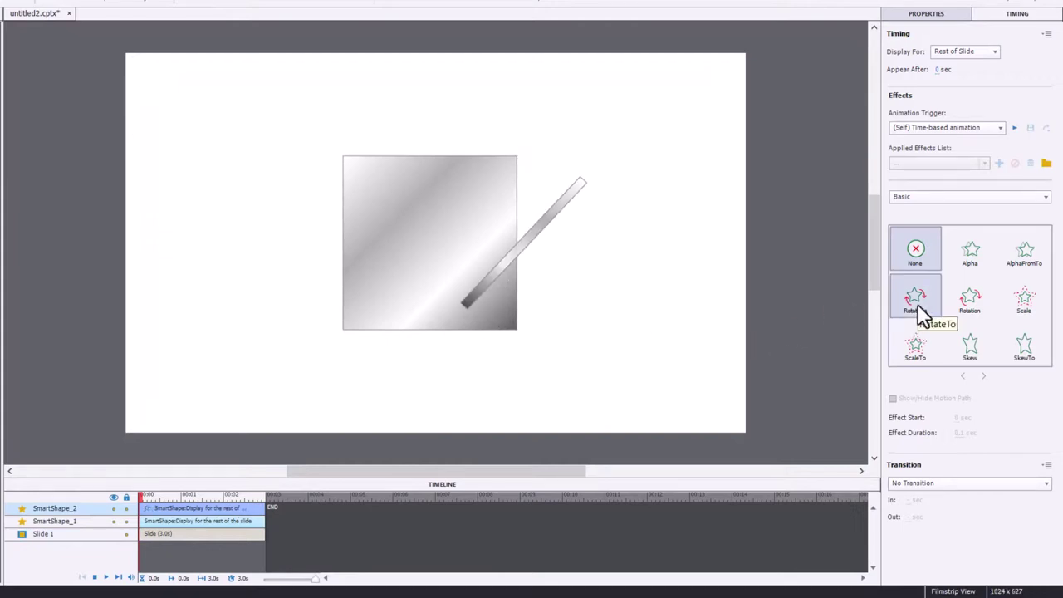
{"action": "left_click", "coordinate": [917, 305]}
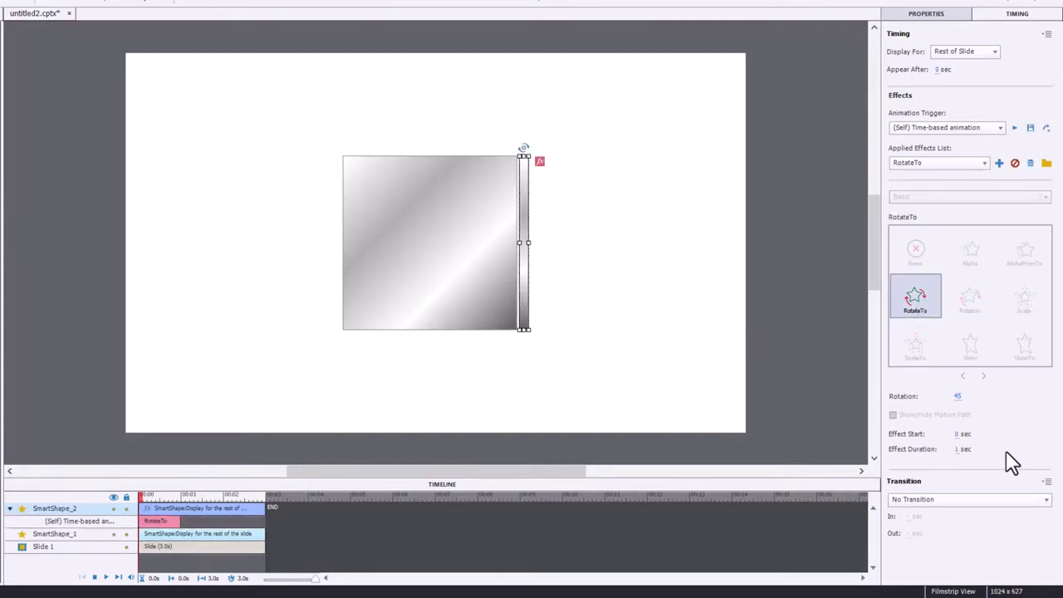
{"action": "left_click", "coordinate": [958, 398]}
{"action": "key", "text": "Return"}
{"action": "left_click", "coordinate": [958, 450]}
{"action": "type", "text": "2"}
{"action": "key", "text": "Return"}
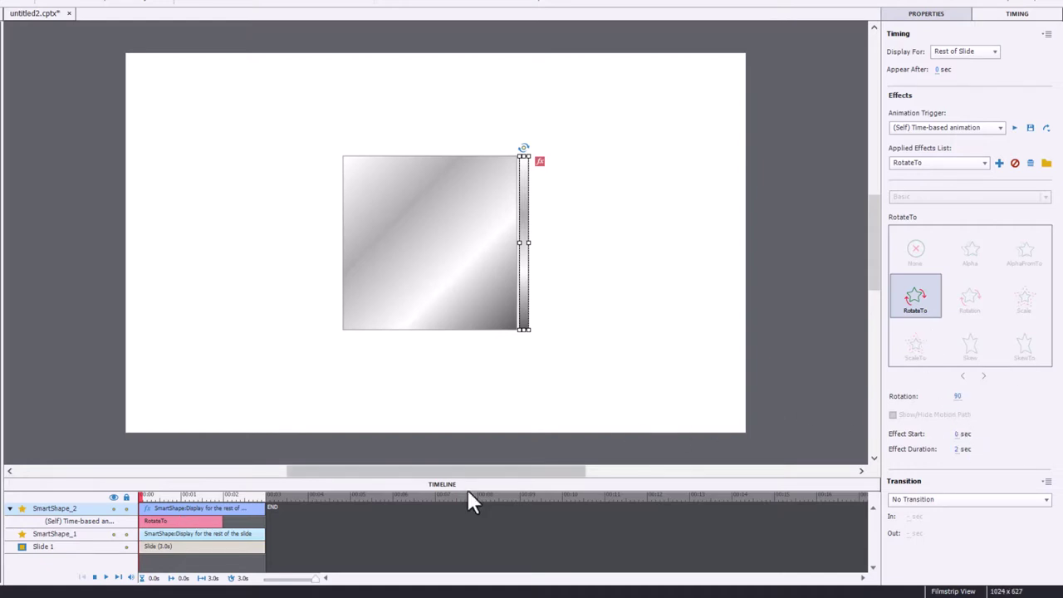
- Extend the slide to 8.1 seconds and preview the bar's RotateTo effect with its start moved to 2 seconds
{"action": "left_click_drag", "start_coordinate": [264, 548], "coordinate": [481, 548]}
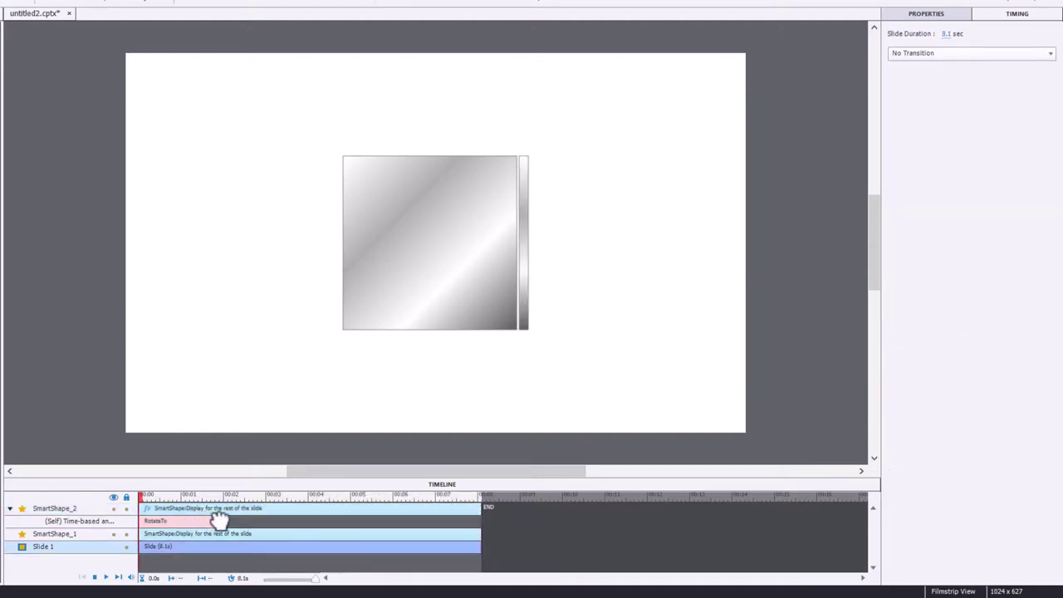
{"action": "left_click_drag", "start_coordinate": [199, 521], "coordinate": [282, 522]}
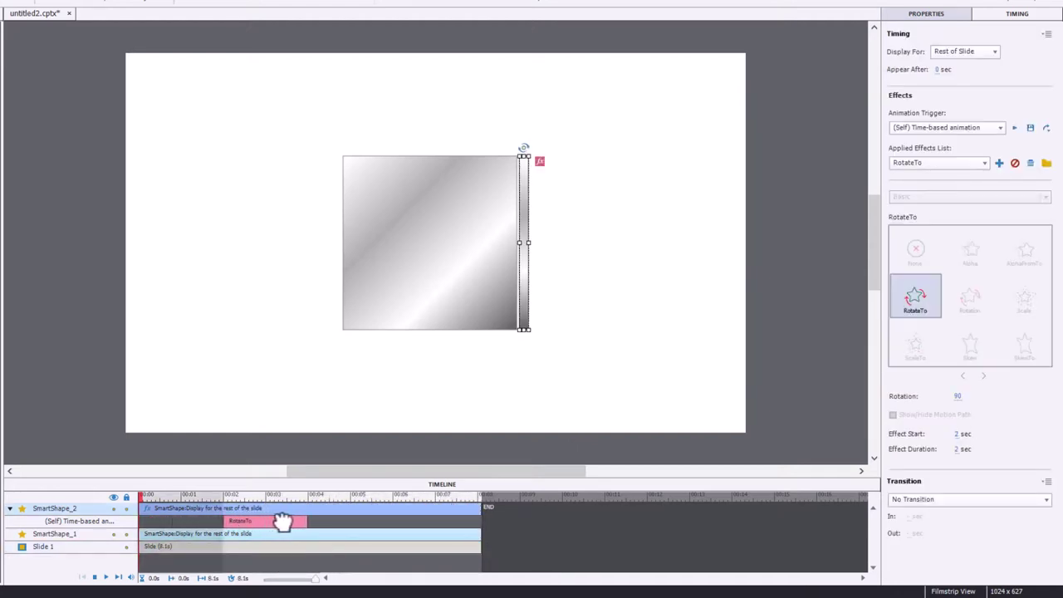
{"action": "left_click", "coordinate": [107, 578]}
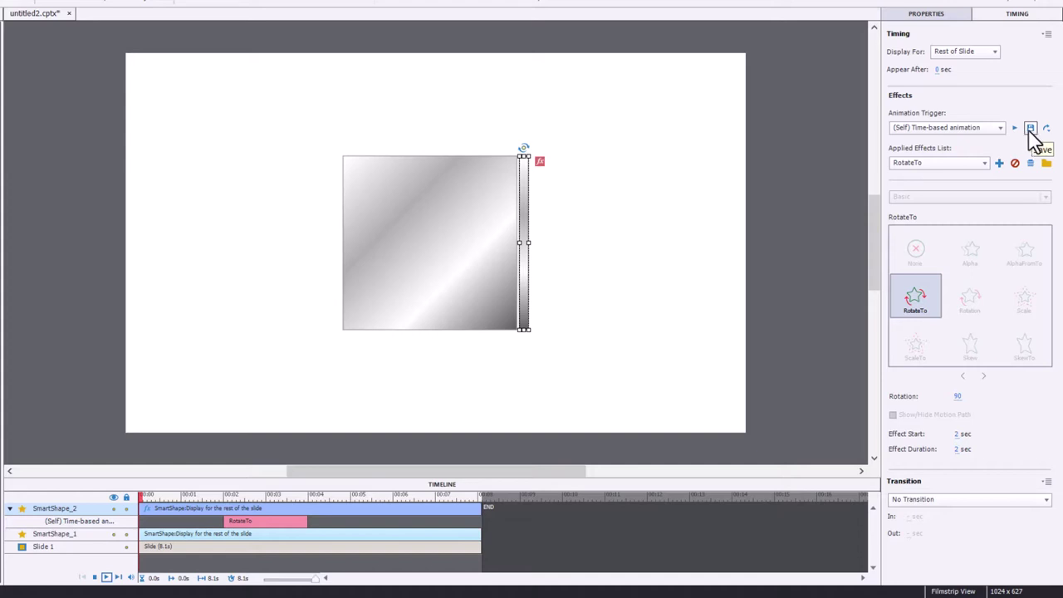
- Save the bar's effect to the Desktop as 90 degree rotate.xml, replacing the existing file
{"action": "left_click", "coordinate": [1030, 131]}
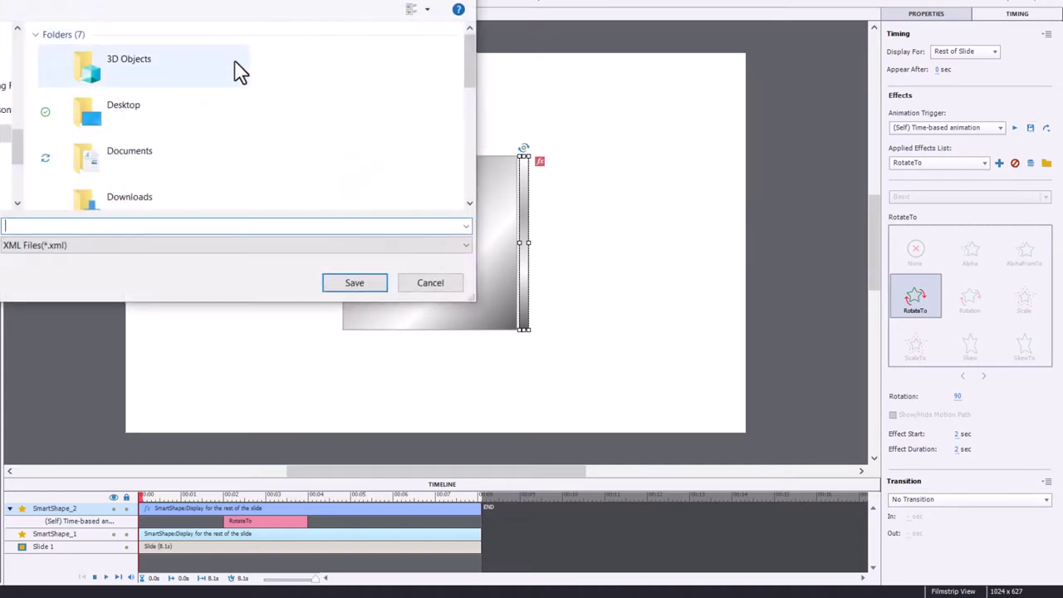
{"action": "double_click", "coordinate": [178, 114]}
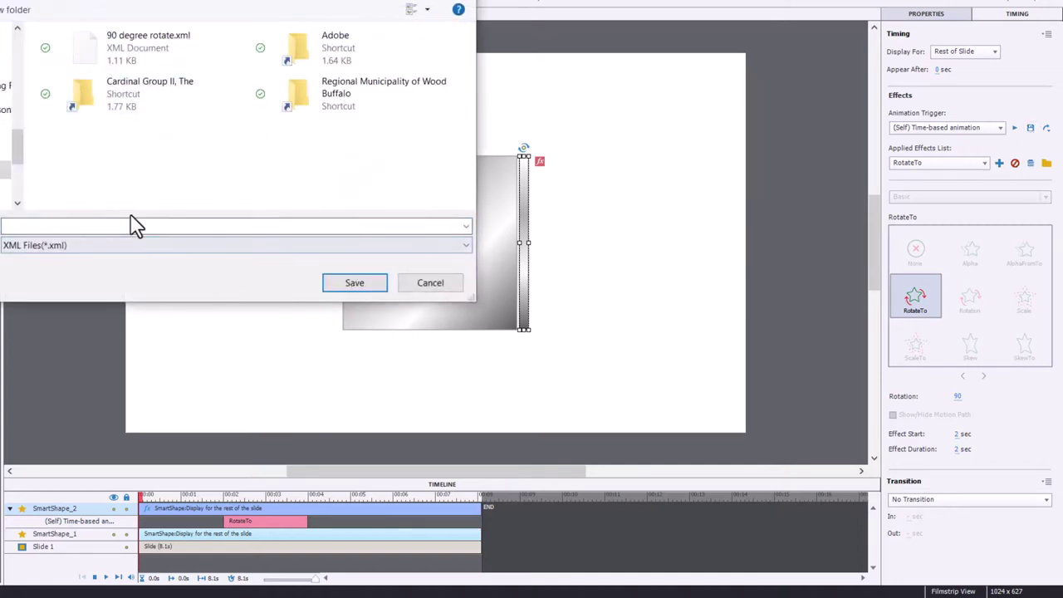
{"action": "left_click", "coordinate": [121, 60]}
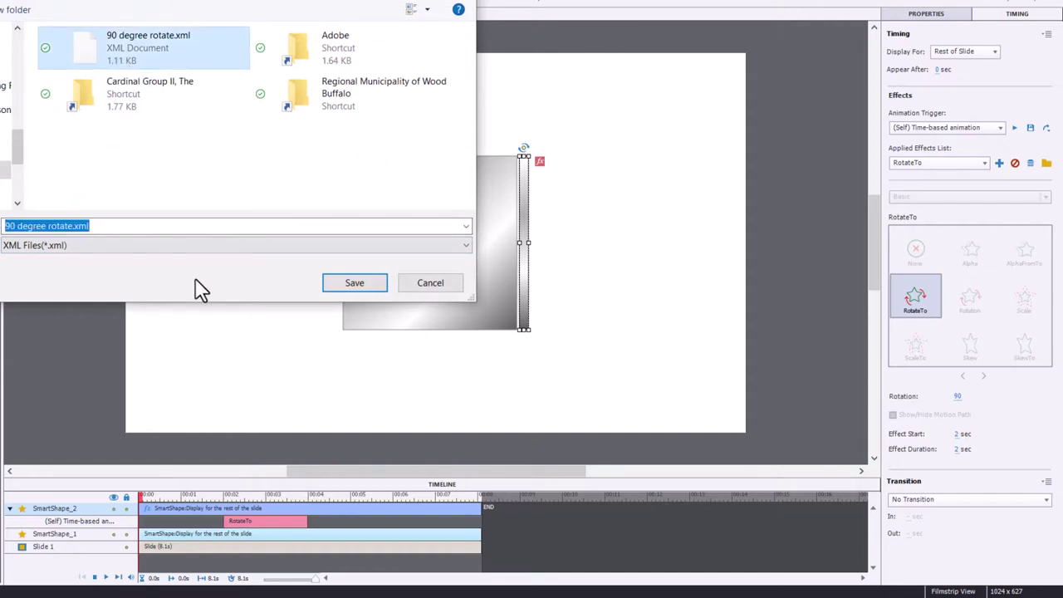
{"action": "left_click", "coordinate": [356, 288]}
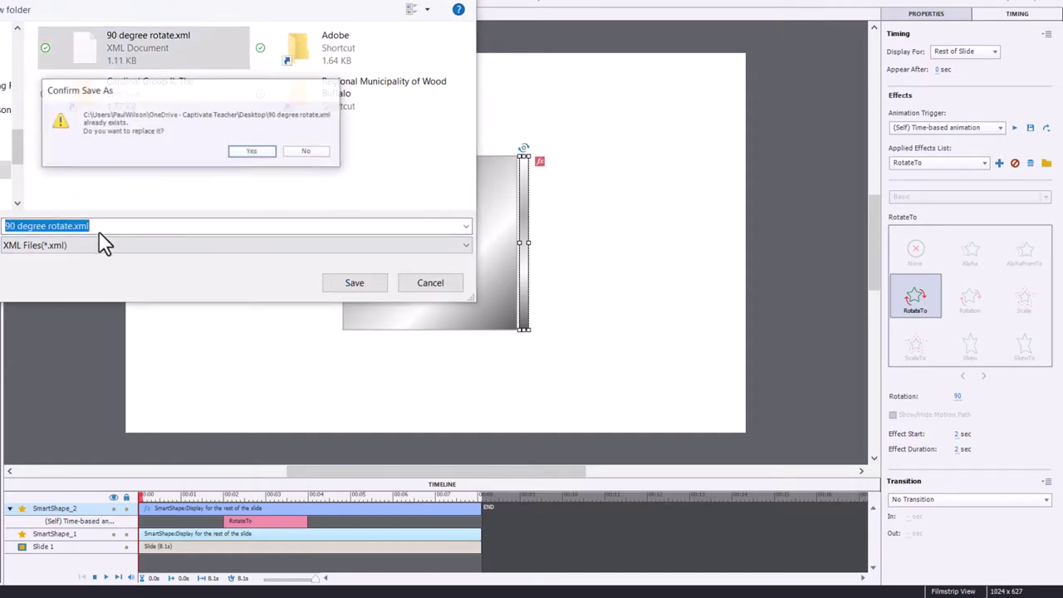
{"action": "left_click", "coordinate": [249, 152]}
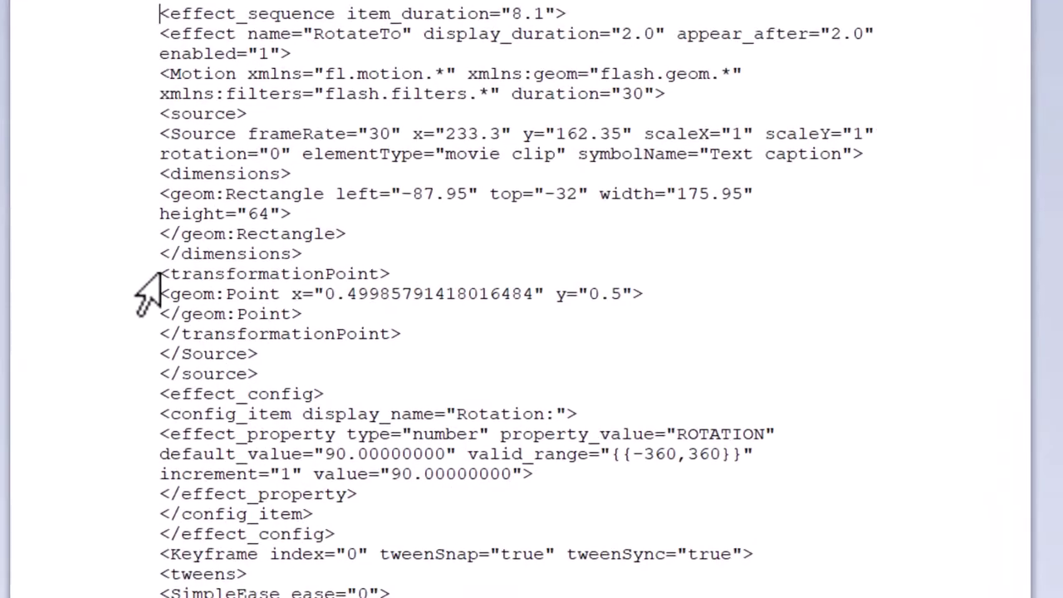
- In WordPad, set the transformationPoint in 90 degree rotate.xml to x 0.1 and y 0.999, and close the file with changes saved
{"action": "left_click_drag", "start_coordinate": [163, 272], "coordinate": [703, 268]}
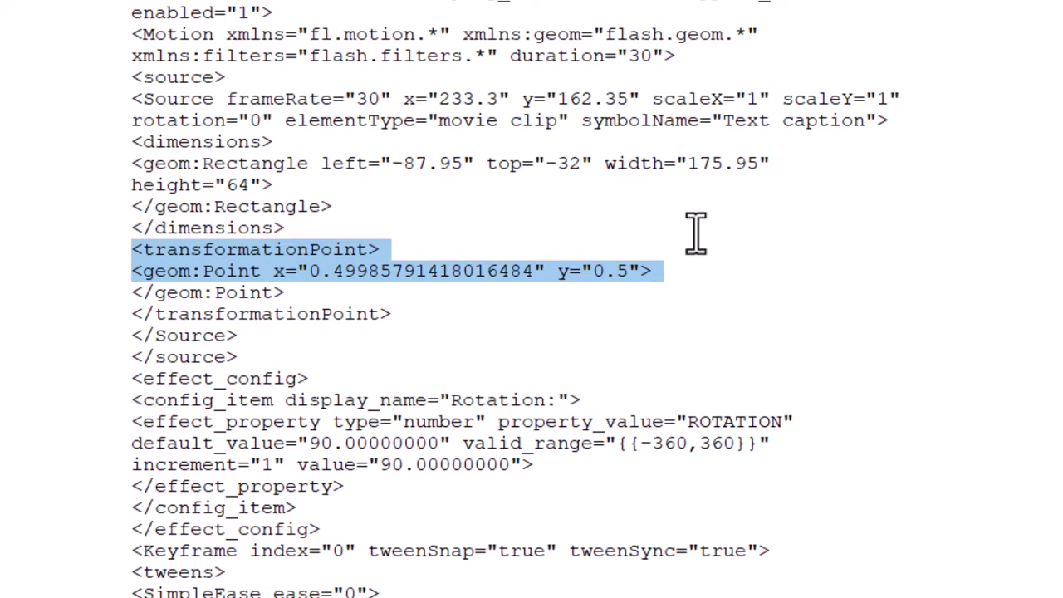
{"action": "left_click", "coordinate": [349, 280]}
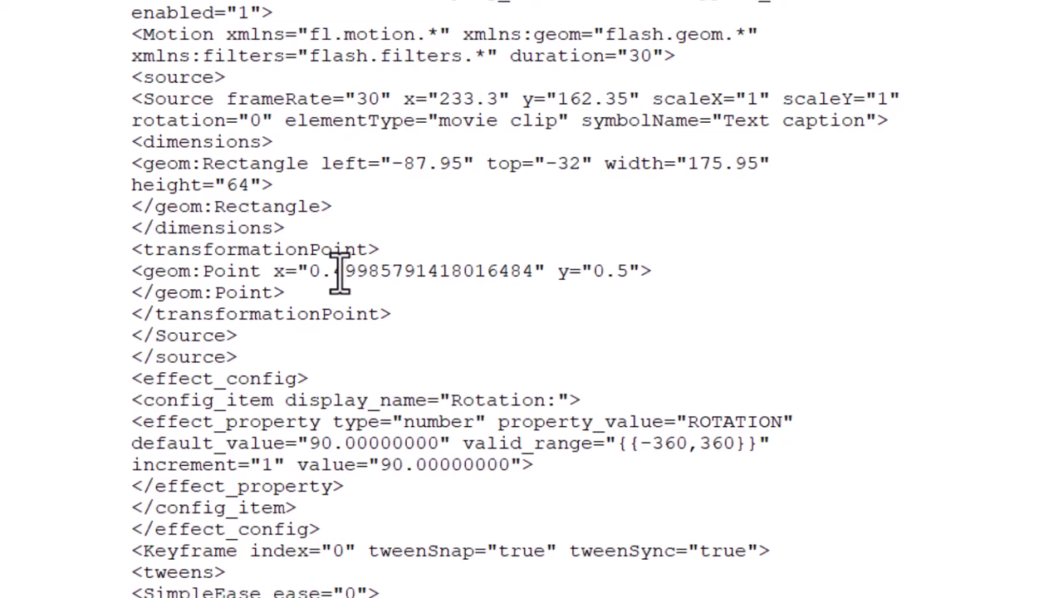
{"action": "left_click_drag", "start_coordinate": [334, 272], "coordinate": [535, 271]}
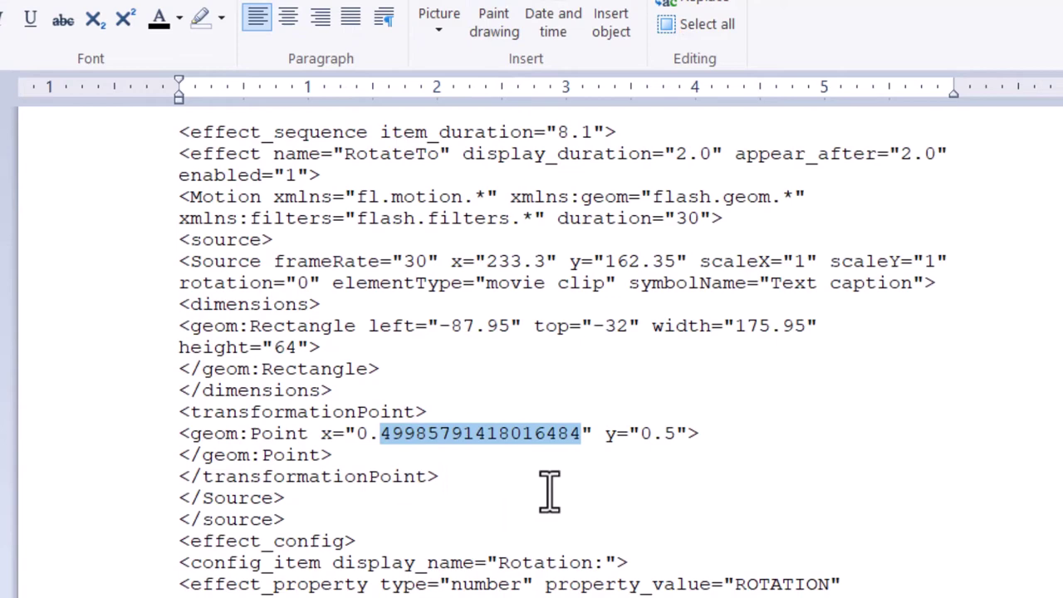
{"action": "type", "text": "1"}
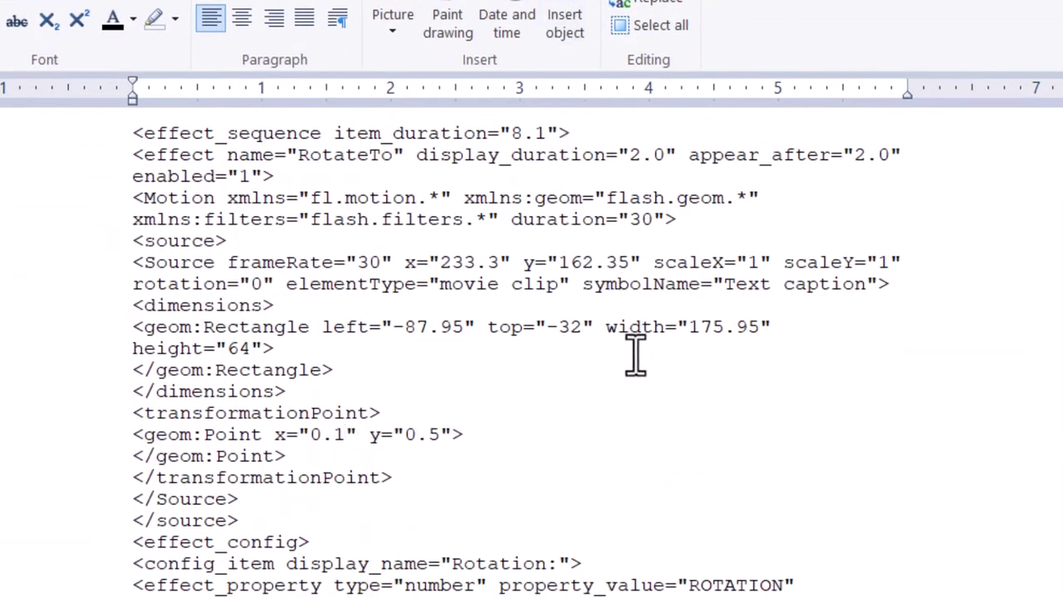
{"action": "left_click_drag", "start_coordinate": [429, 435], "coordinate": [452, 448]}
{"action": "type", "text": "999"}
{"action": "key", "text": "alt+F4"}
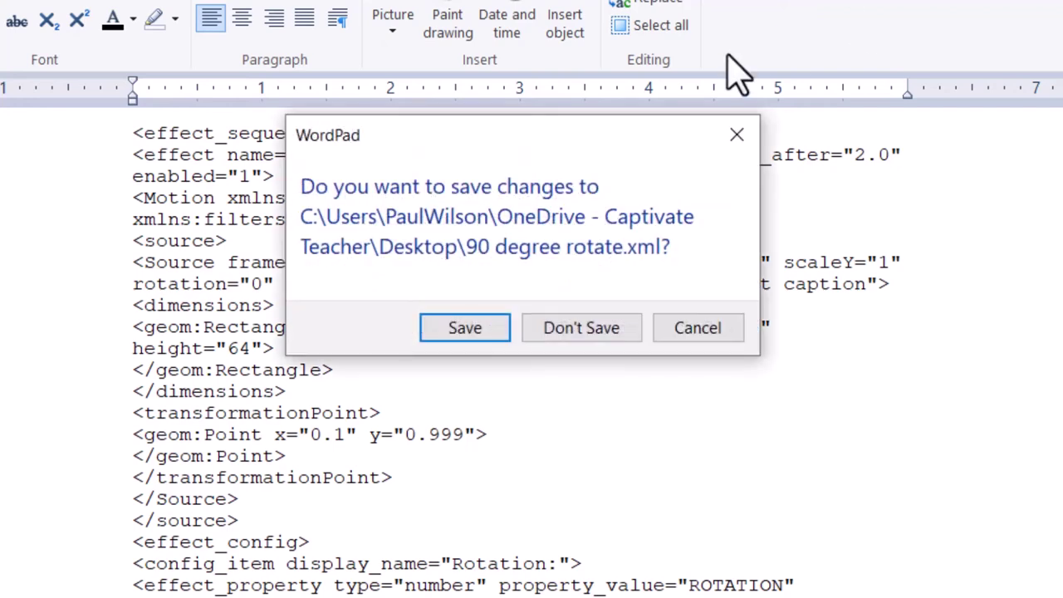
{"action": "left_click", "coordinate": [478, 325]}
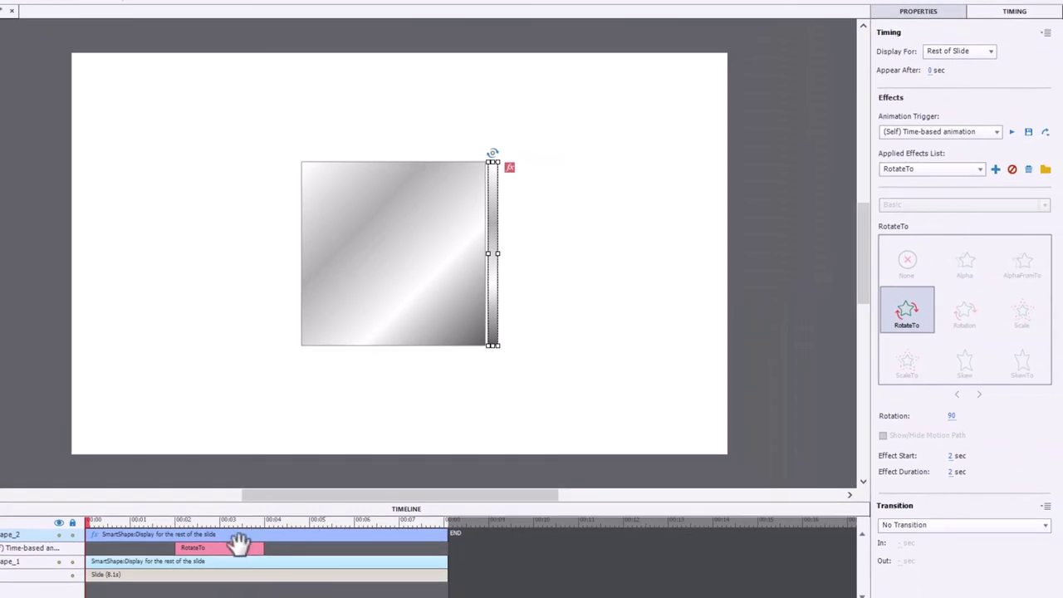
- Back in Captivate, delete the RotateTo effect from the narrow bar
{"action": "right_click", "coordinate": [235, 549]}
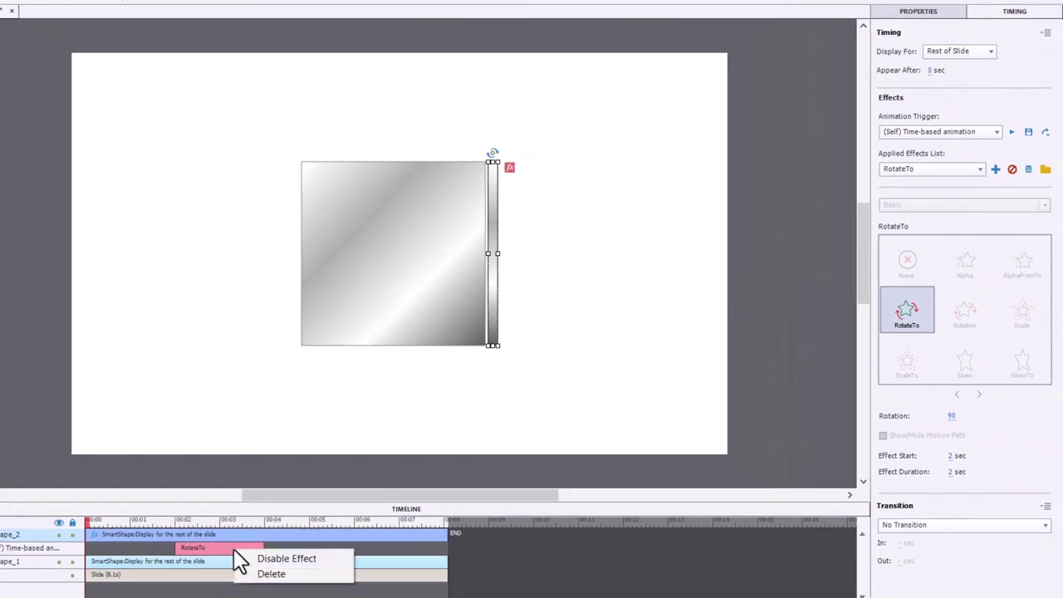
{"action": "left_click", "coordinate": [266, 574]}
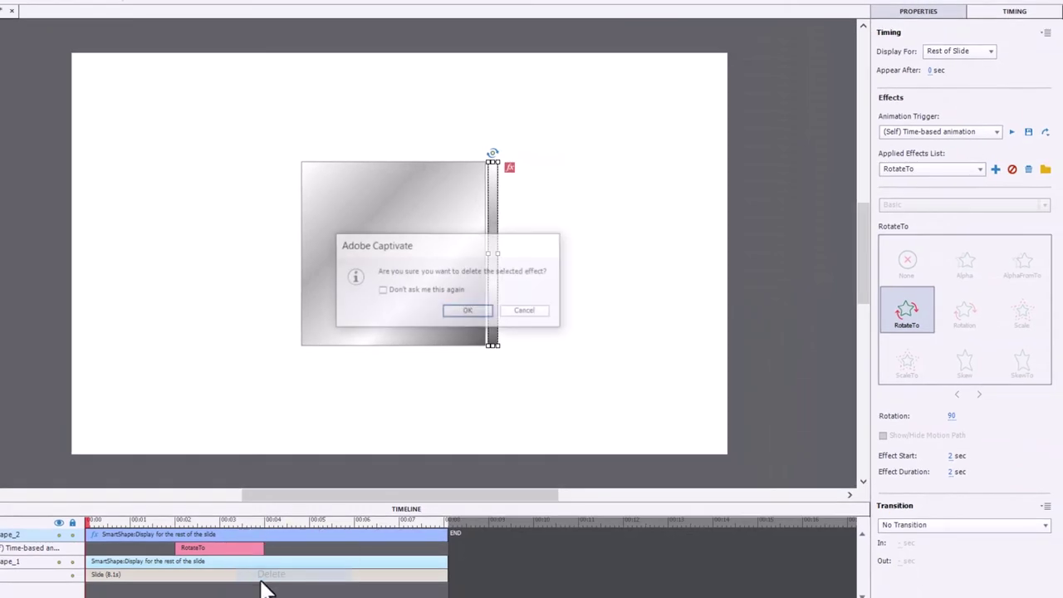
{"action": "left_click", "coordinate": [469, 311]}
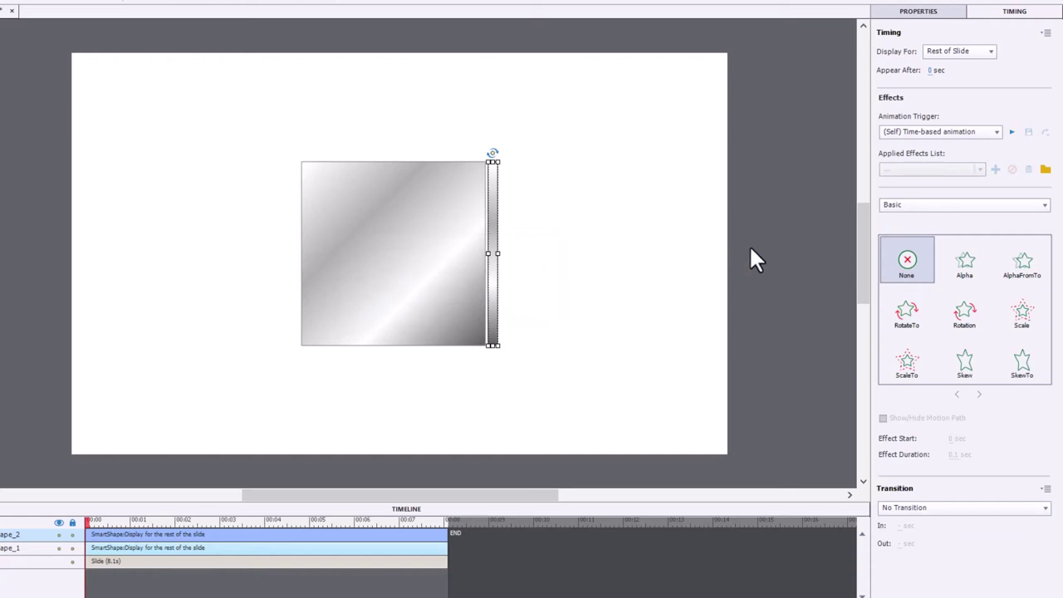
- Load the saved effect file 90 degree rotate.xml from the Desktop onto the narrow bar
{"action": "left_click", "coordinate": [1046, 170]}
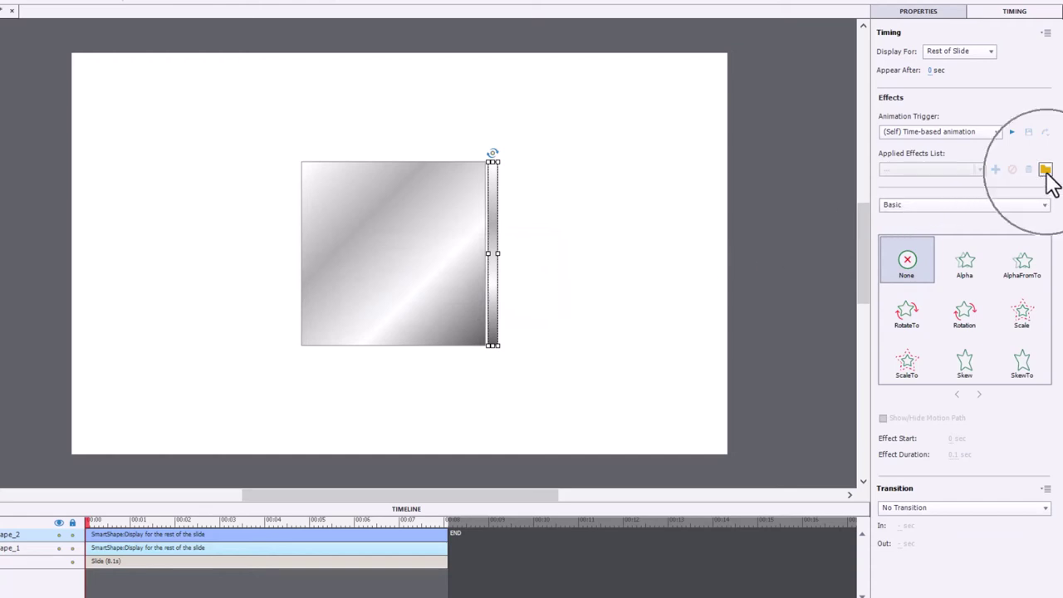
{"action": "left_click", "coordinate": [1046, 170]}
{"action": "left_click", "coordinate": [1045, 170]}
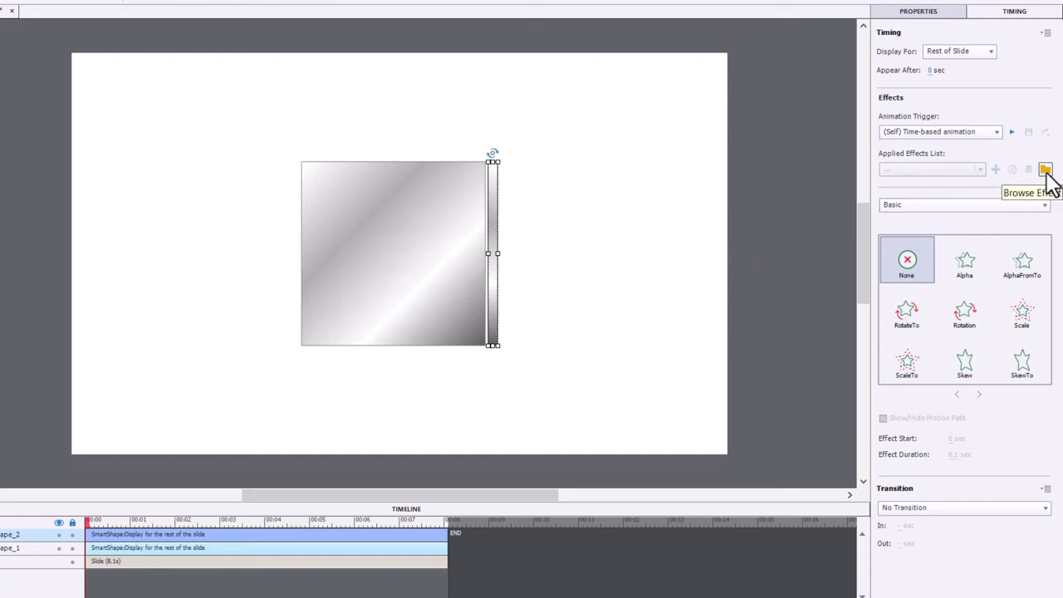
{"action": "left_click", "coordinate": [1046, 170]}
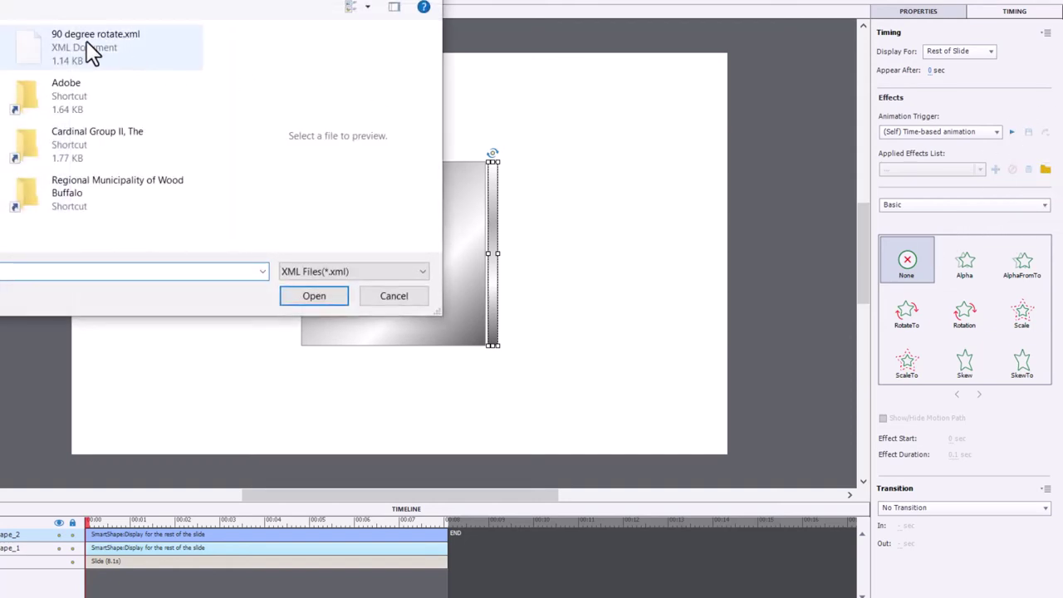
{"action": "left_click", "coordinate": [87, 41]}
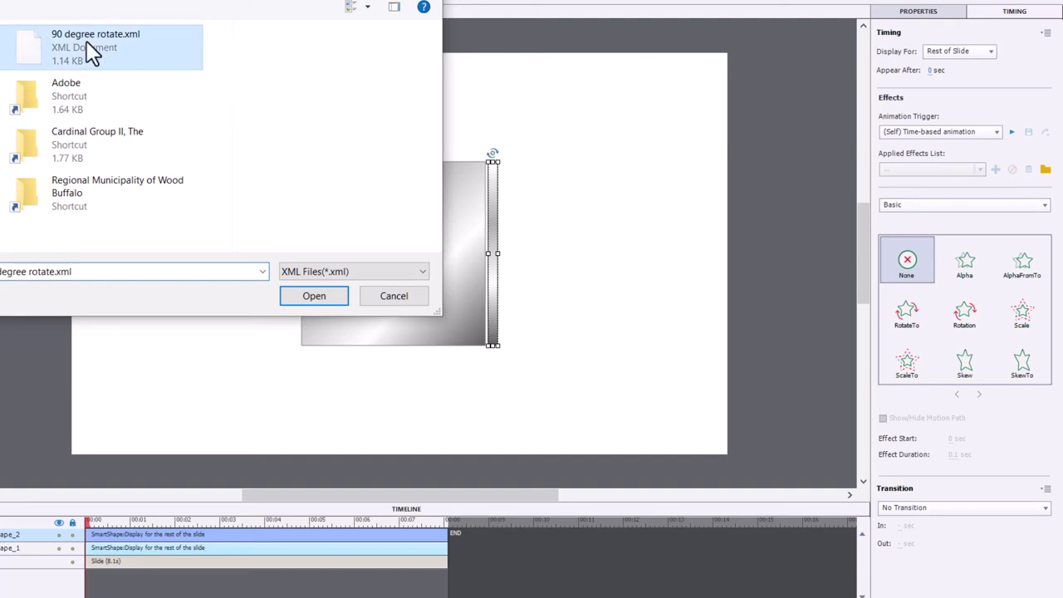
{"action": "left_click", "coordinate": [325, 295]}
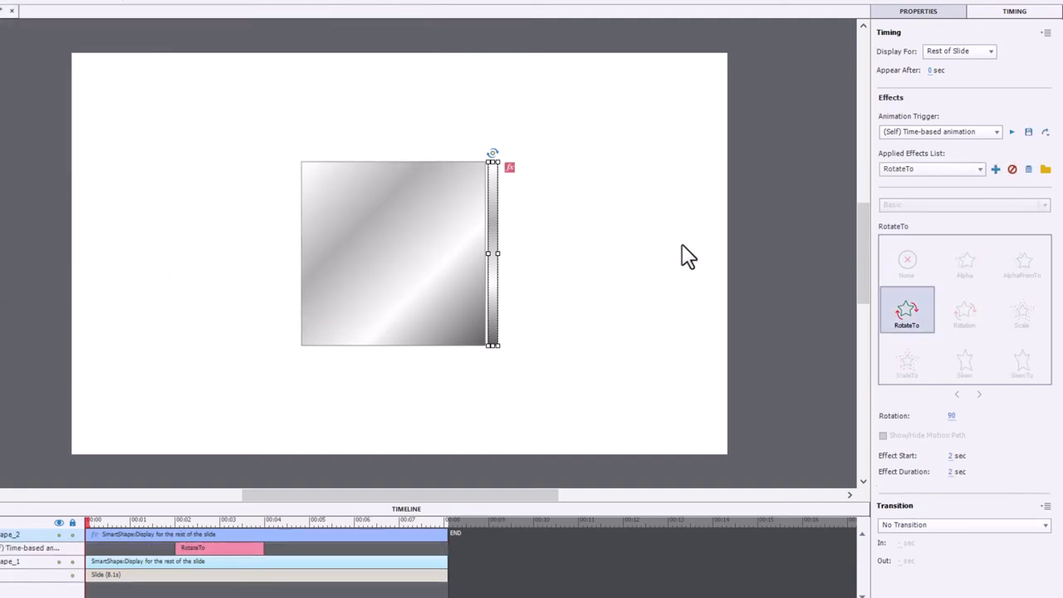